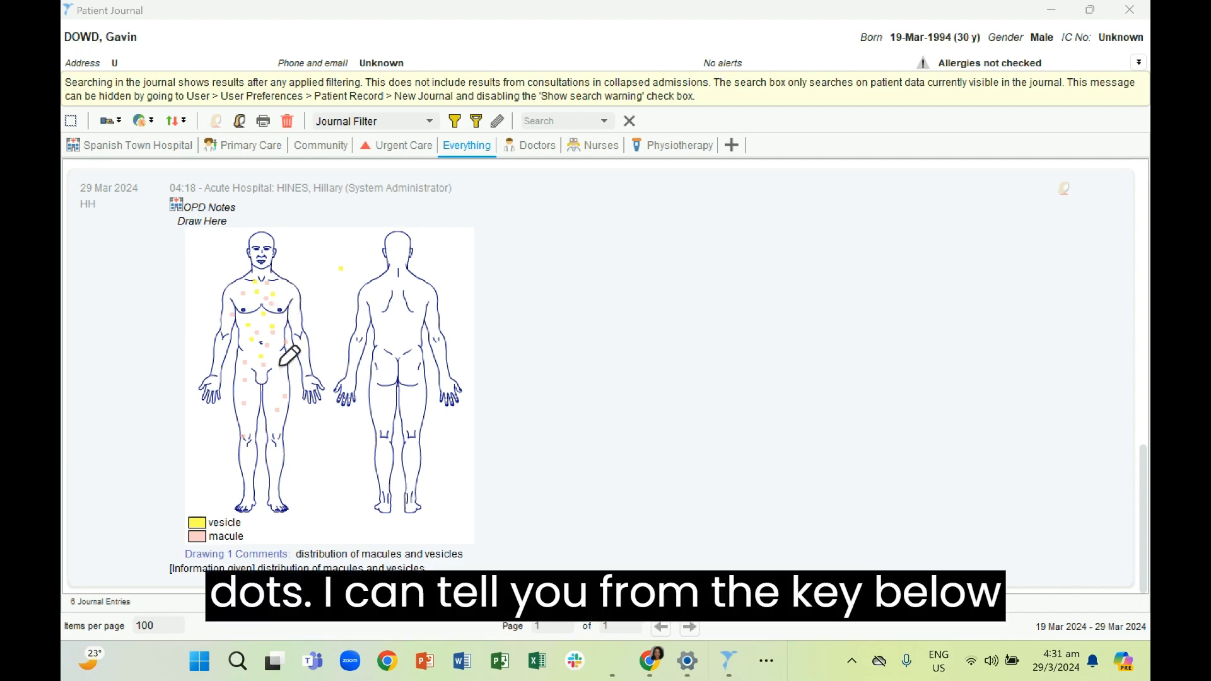
Close the journal window, start a new SOAP note from the OPD Landing Page and go to its Draw Here page.
mouse_move(252, 504)
mouse_down()
mouse_move(169, 519)
mouse_move(274, 534)
mouse_move(254, 504)
mouse_up()
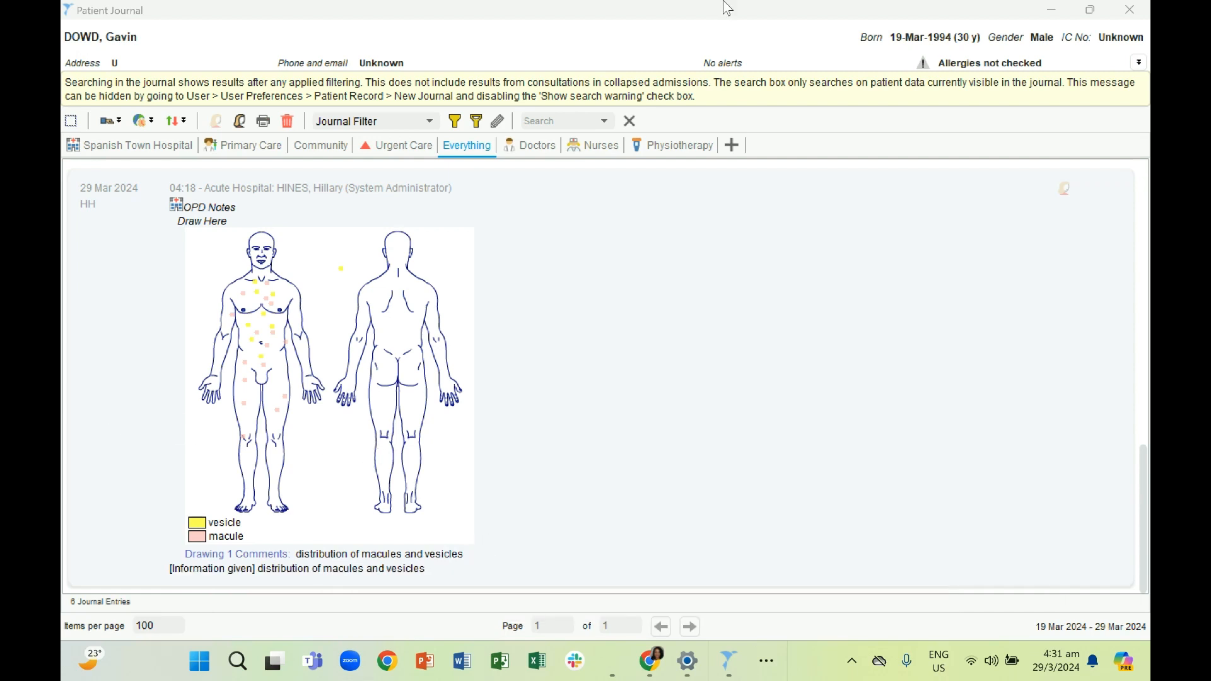
click(1129, 9)
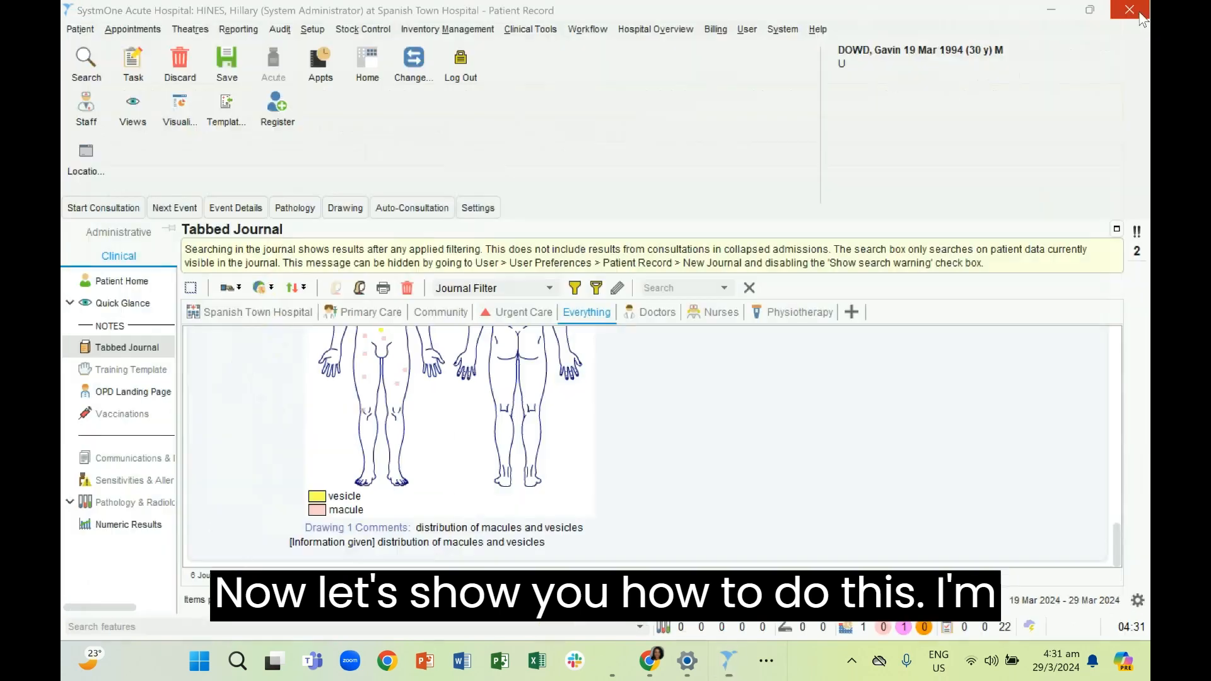
click(159, 392)
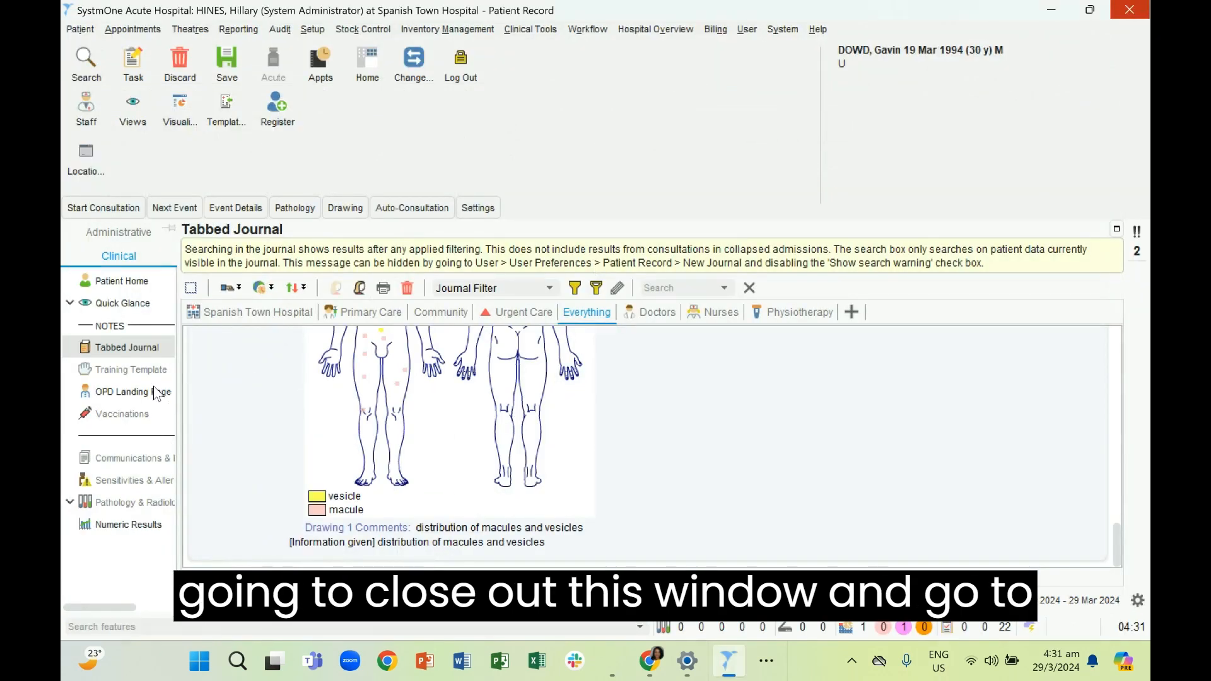
click(647, 375)
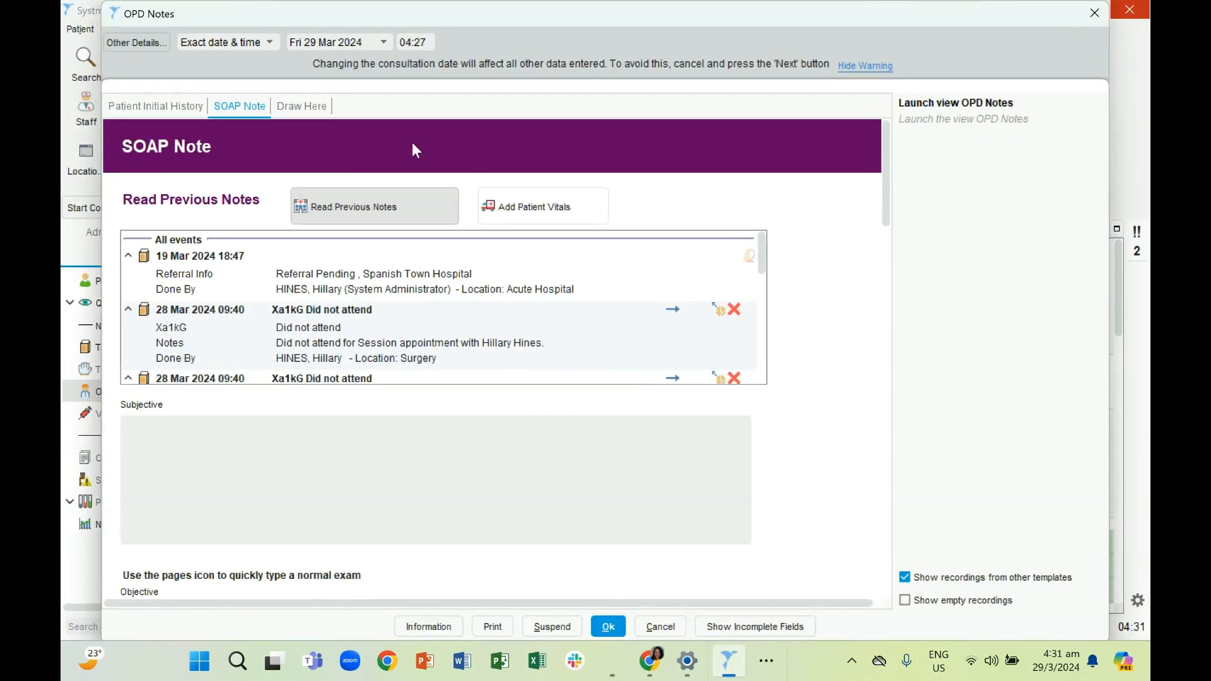
click(303, 106)
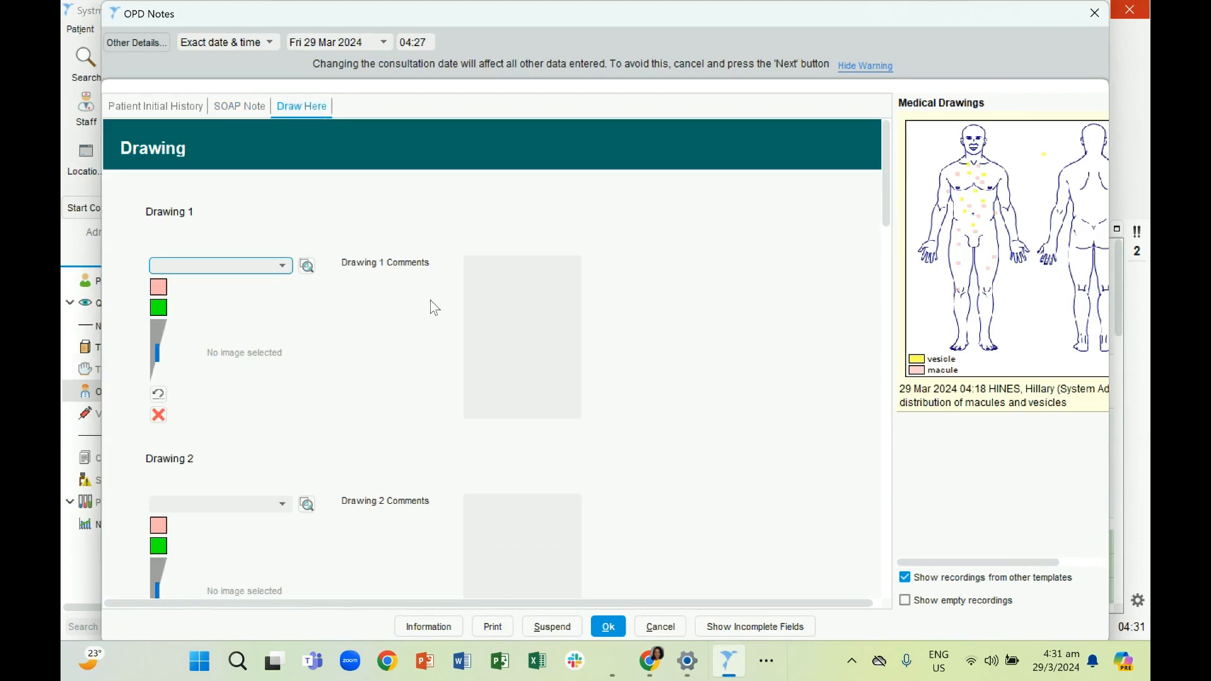
scroll(430, 301, down, 1)
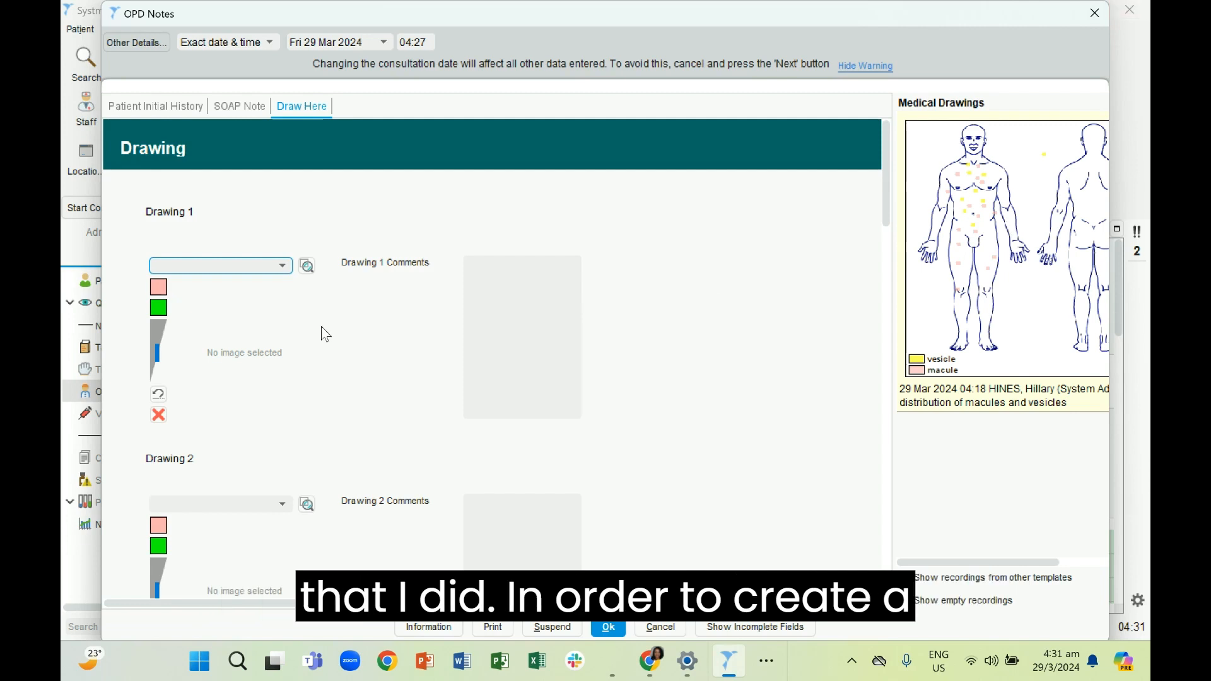
Choose the Body Front & Back (Male) image for Drawing 1 and open it enlarged.
click(275, 270)
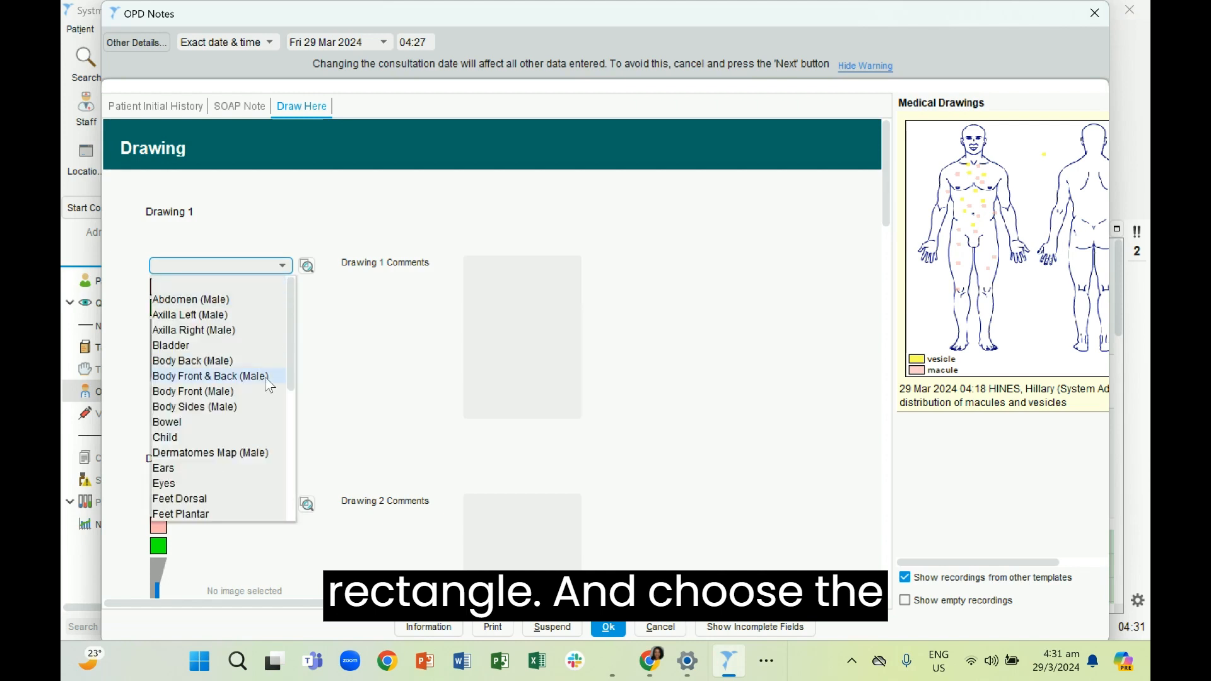
scroll(270, 385, down, 2)
scroll(270, 385, down, 1)
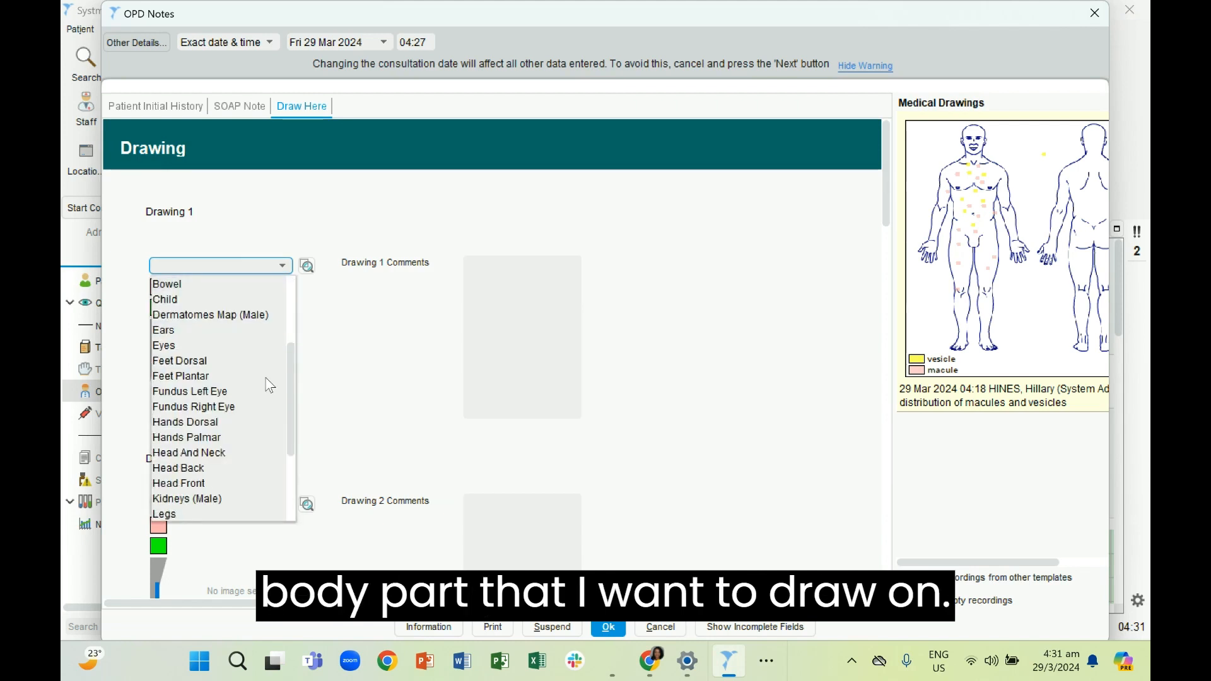
scroll(270, 385, up, 3)
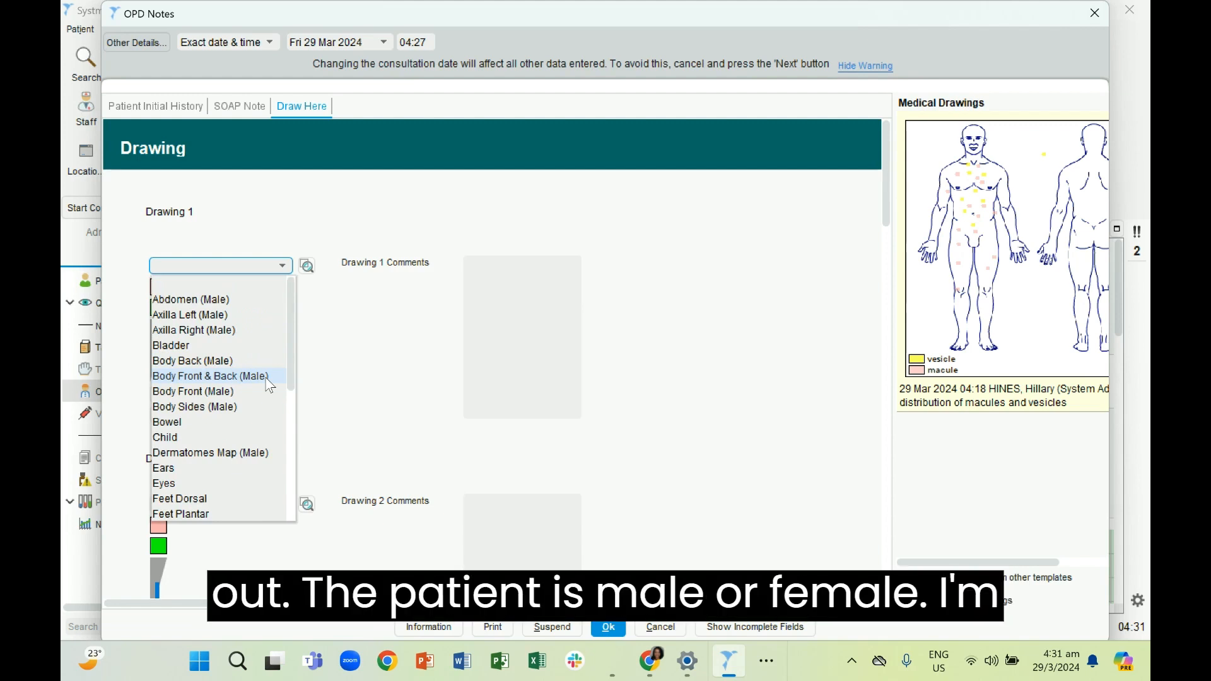
click(266, 377)
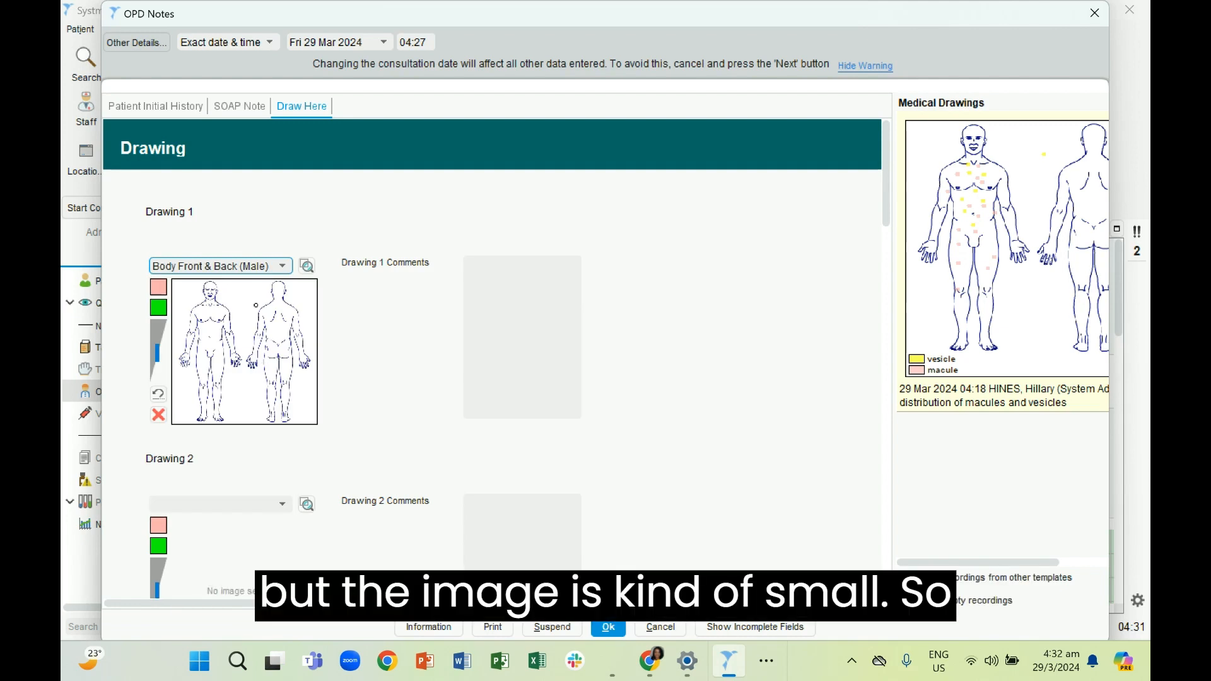
click(306, 267)
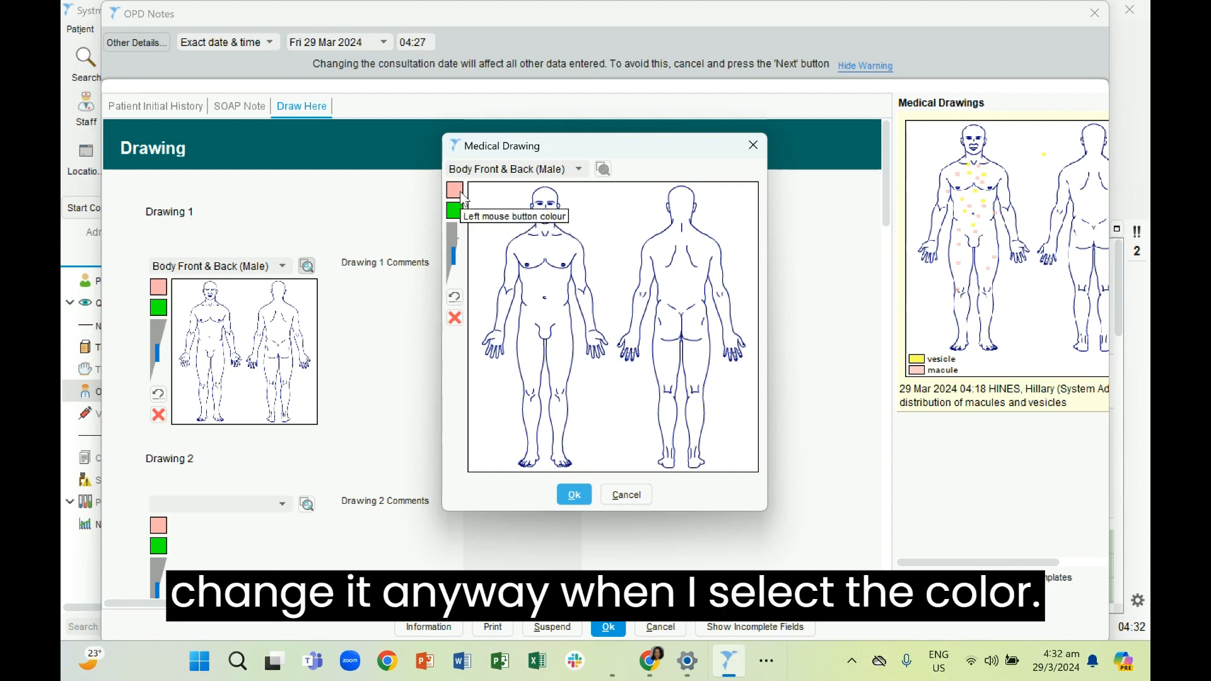
Try a pink dot and a diagonal pink stroke on the front body figure, and erase both marks.
click(456, 191)
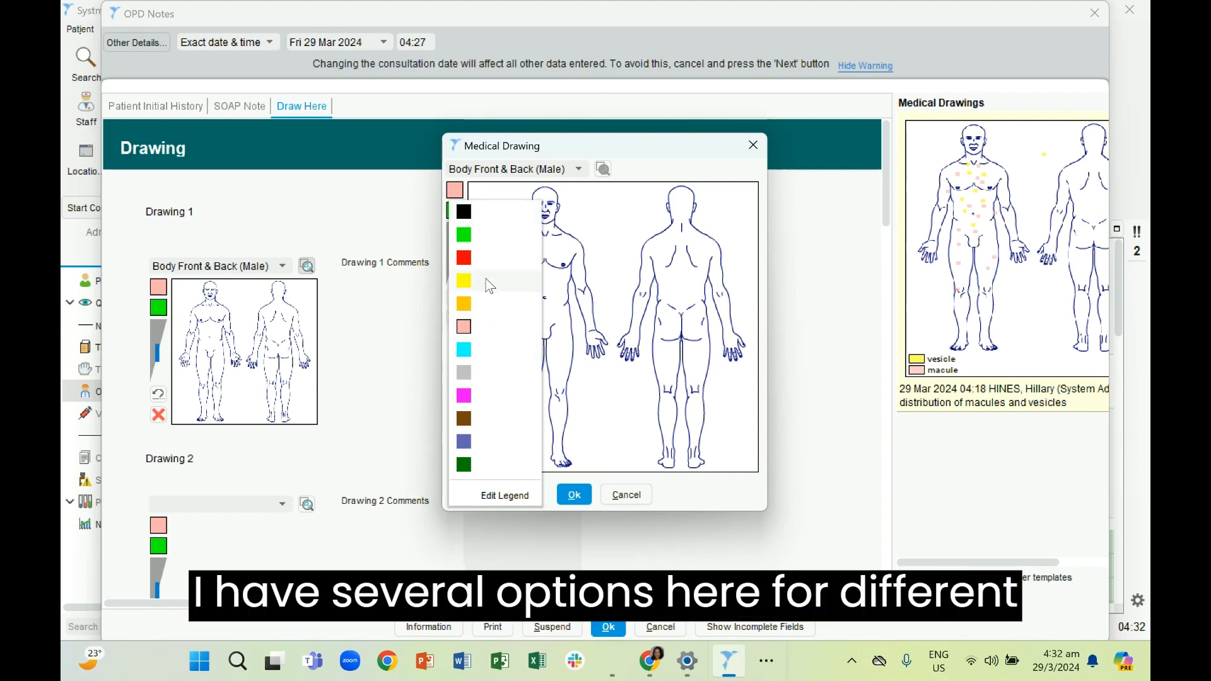
click(481, 325)
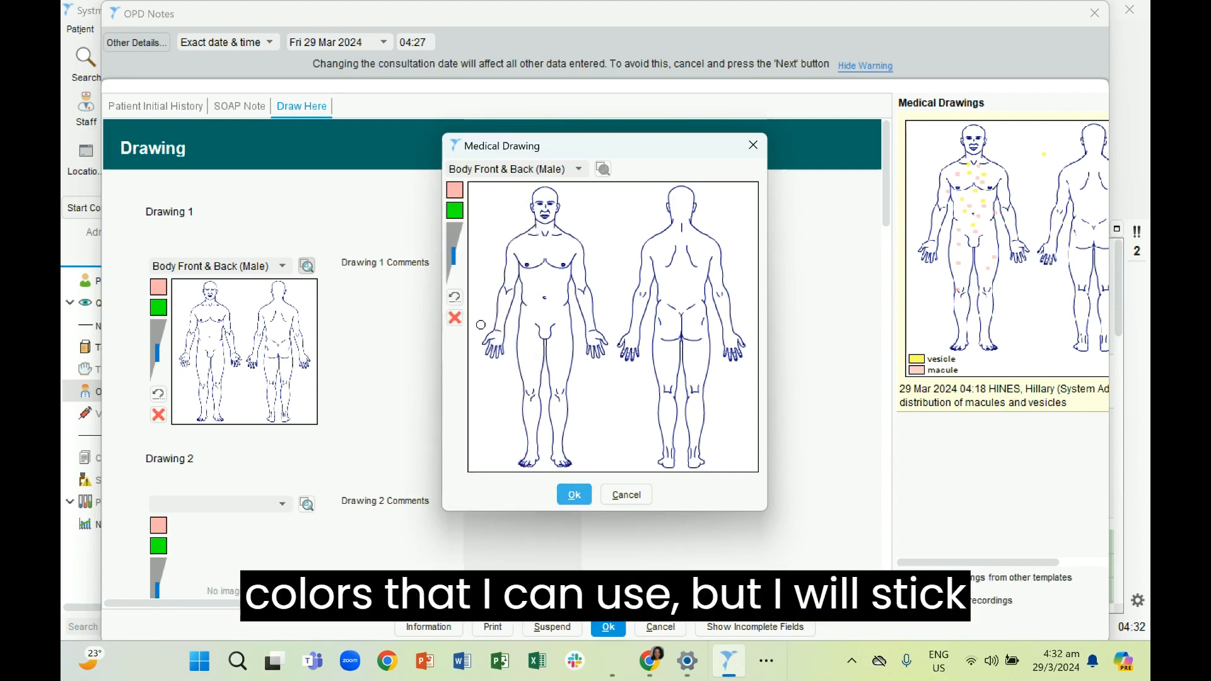
click(524, 245)
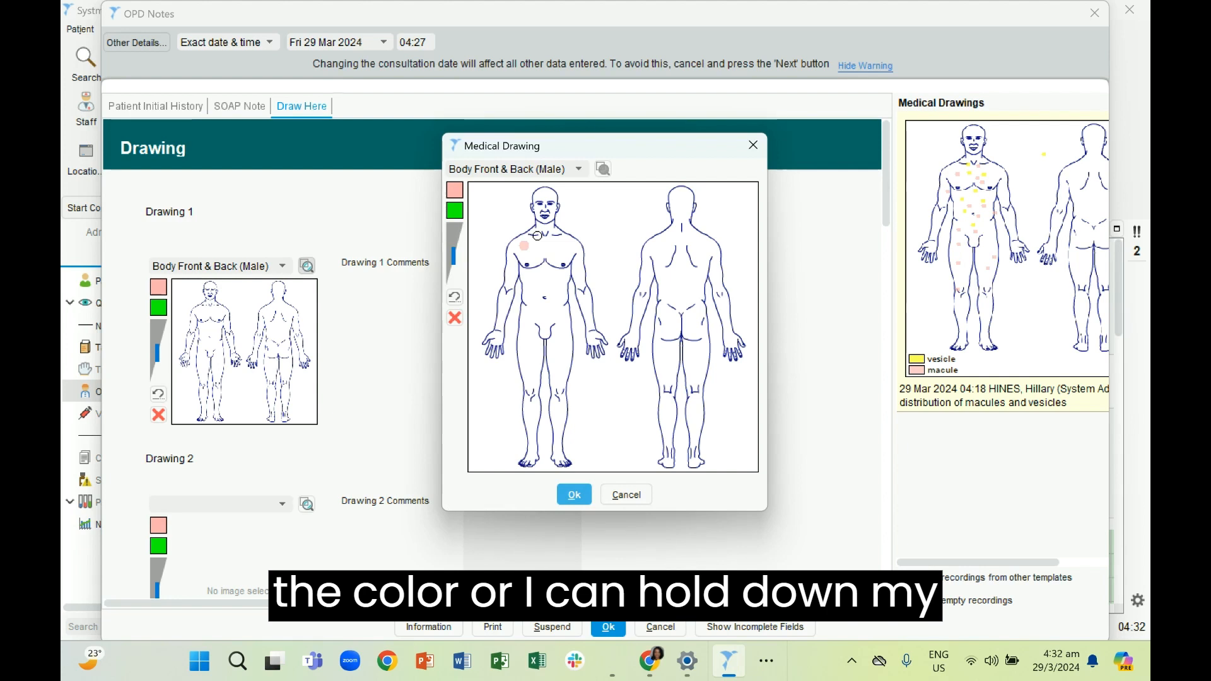
drag(537, 235, 612, 356)
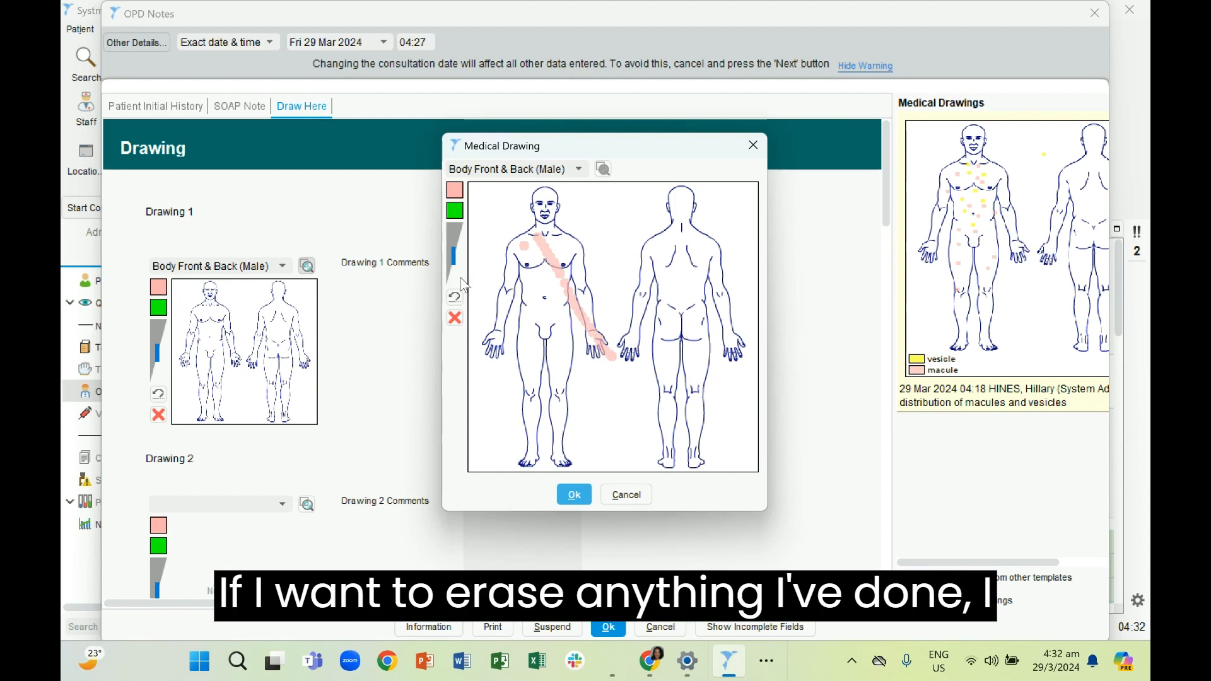
click(455, 297)
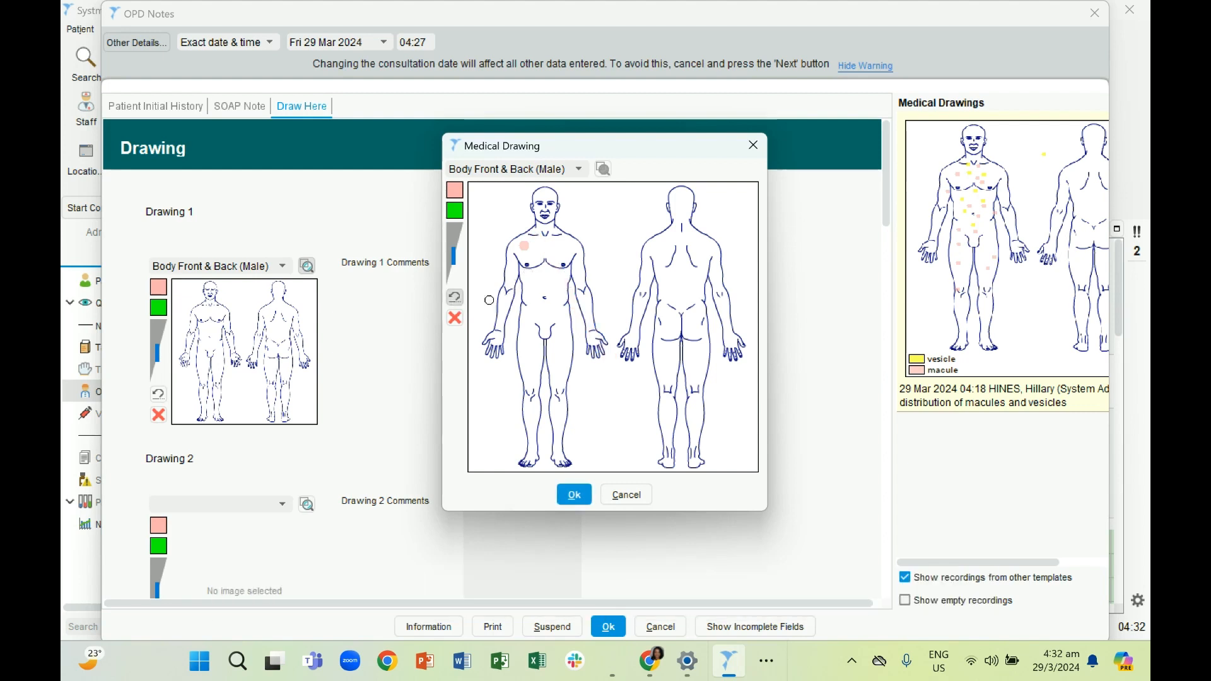
click(455, 320)
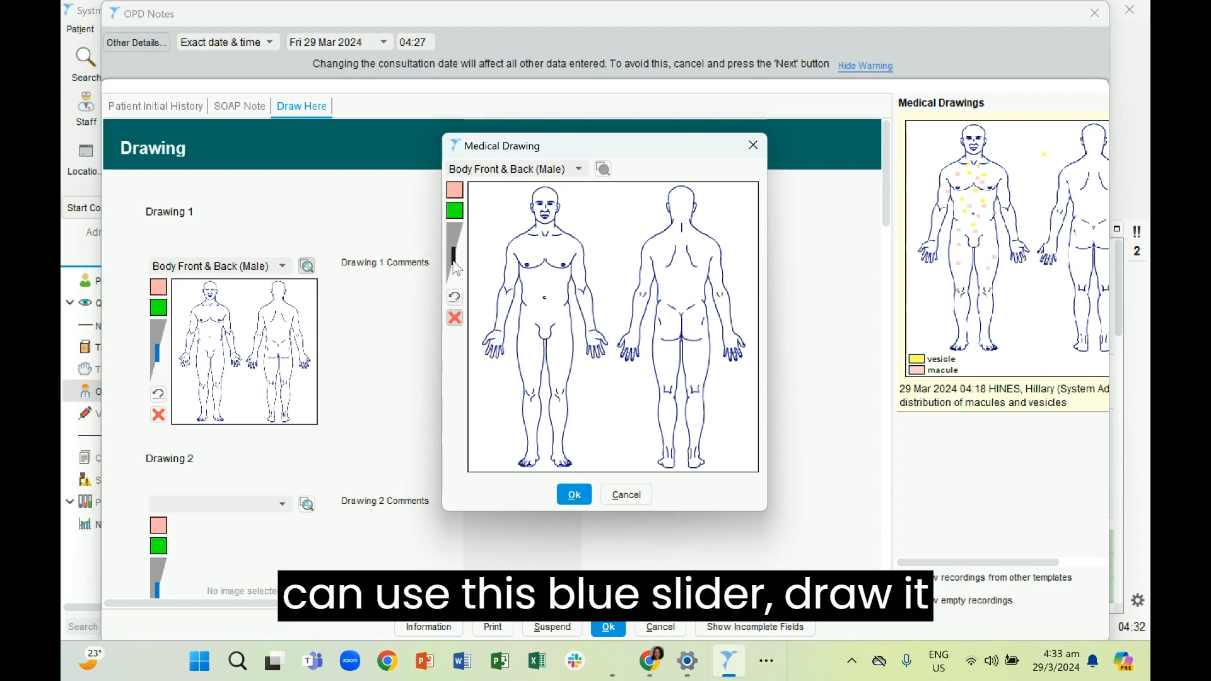
Reduce the brush size and place small pink dots on the front figure's chest.
drag(458, 261, 458, 272)
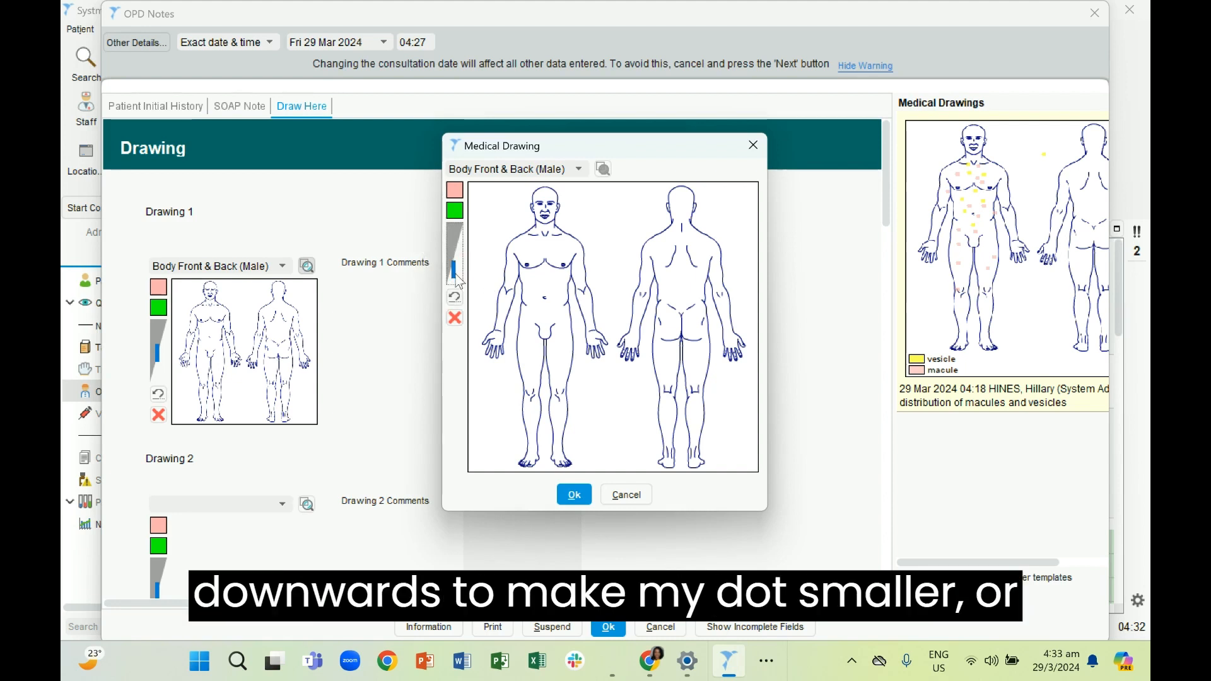
mouse_move(458, 265)
mouse_down()
mouse_move(453, 237)
mouse_move(454, 271)
mouse_up()
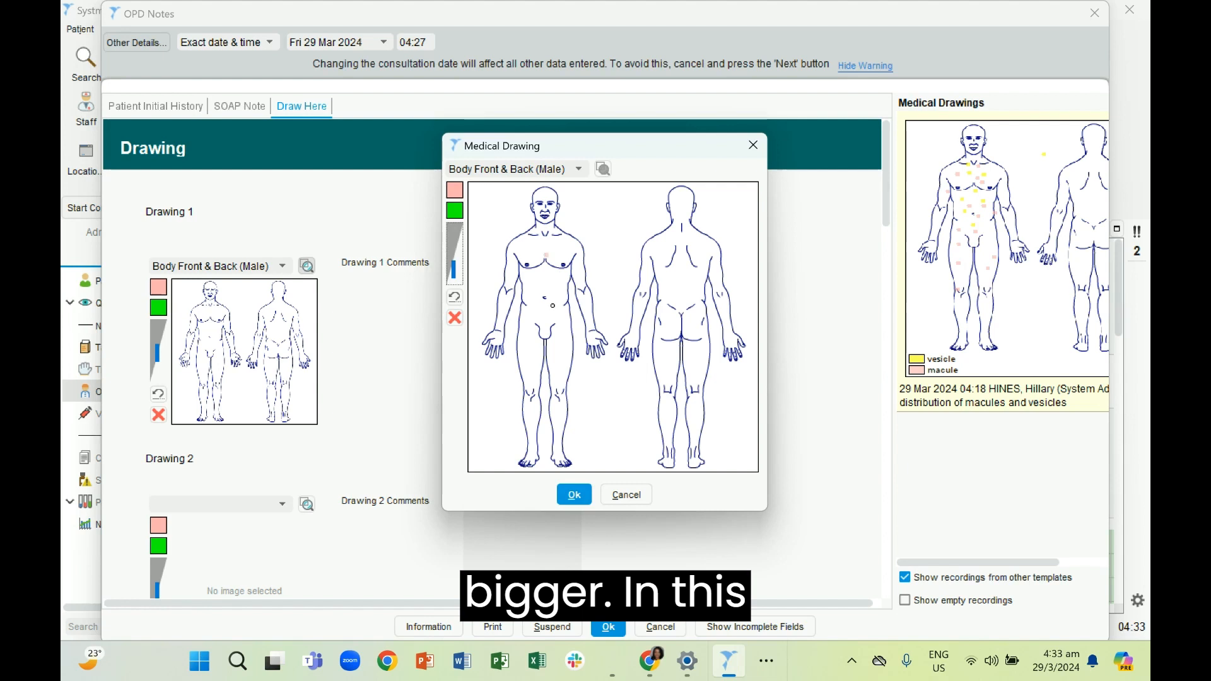
click(528, 255)
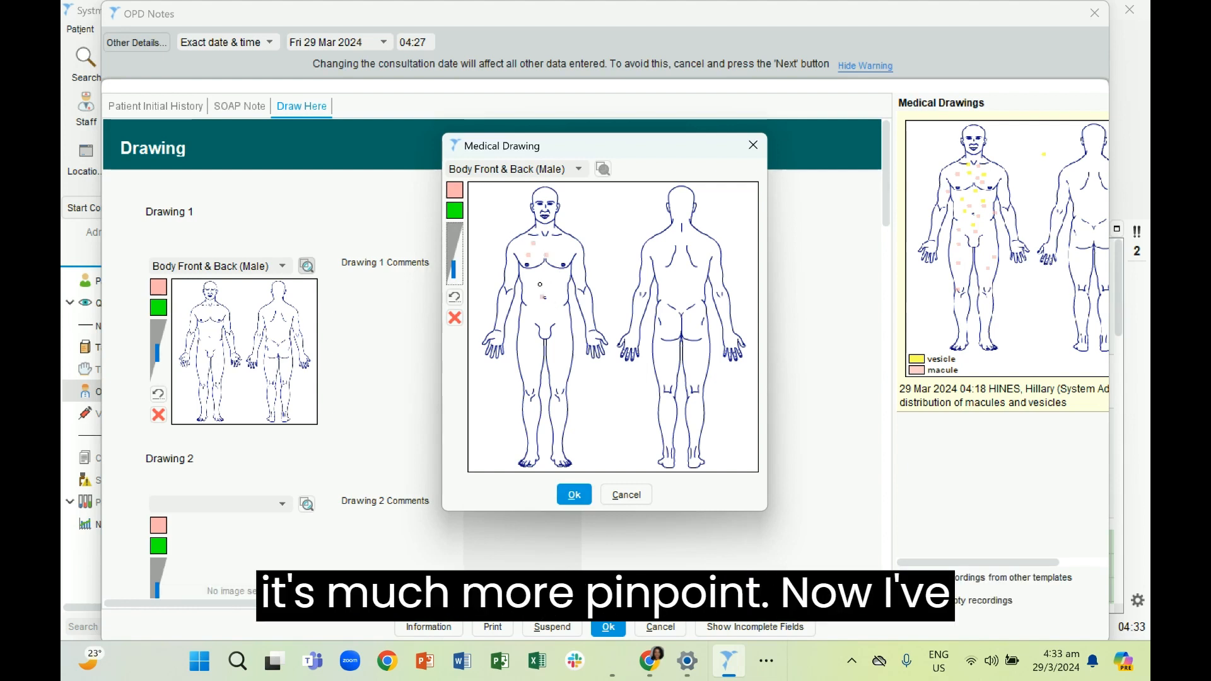
Switch the drawing colour to yellow and place several yellow dots on the front figure's torso.
click(457, 189)
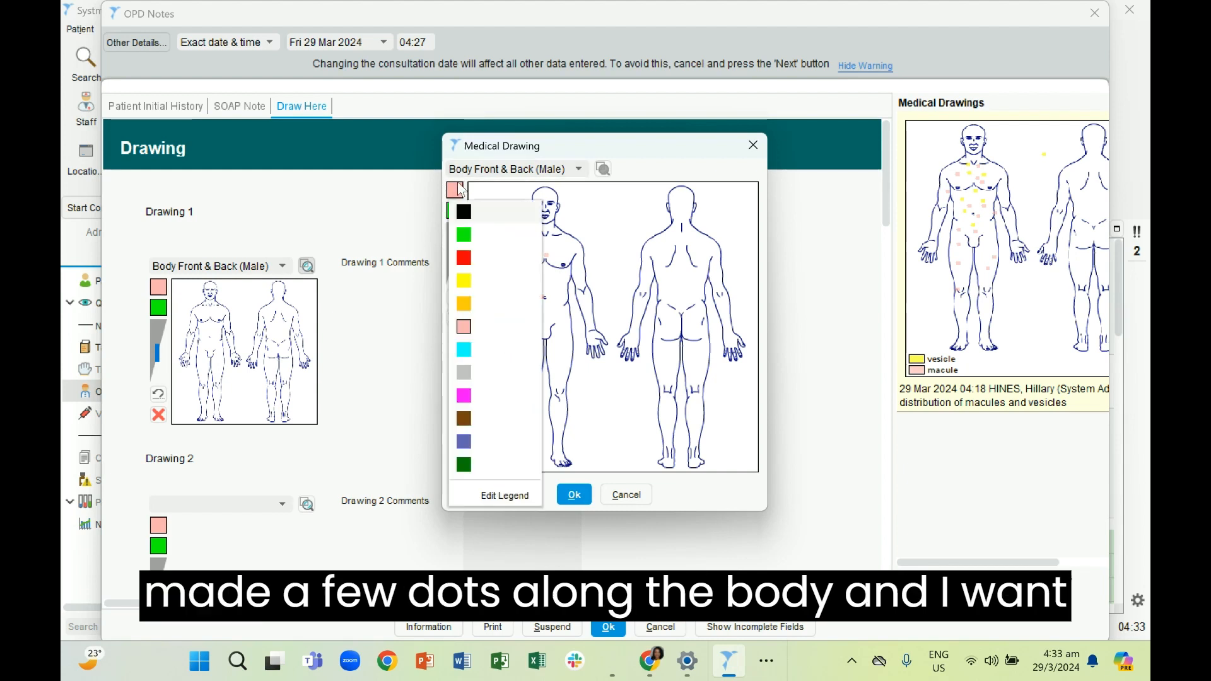
click(468, 277)
click(555, 245)
click(553, 285)
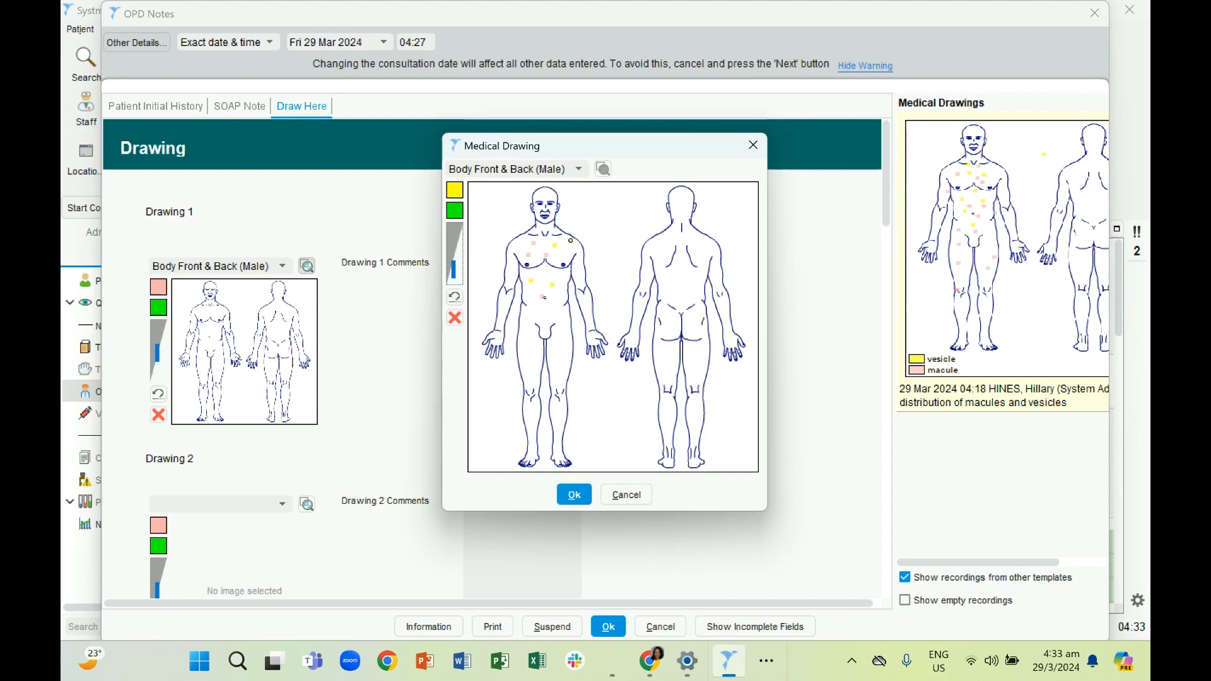
Open the drawing's colour legend for editing and label pink as "macule".
click(454, 190)
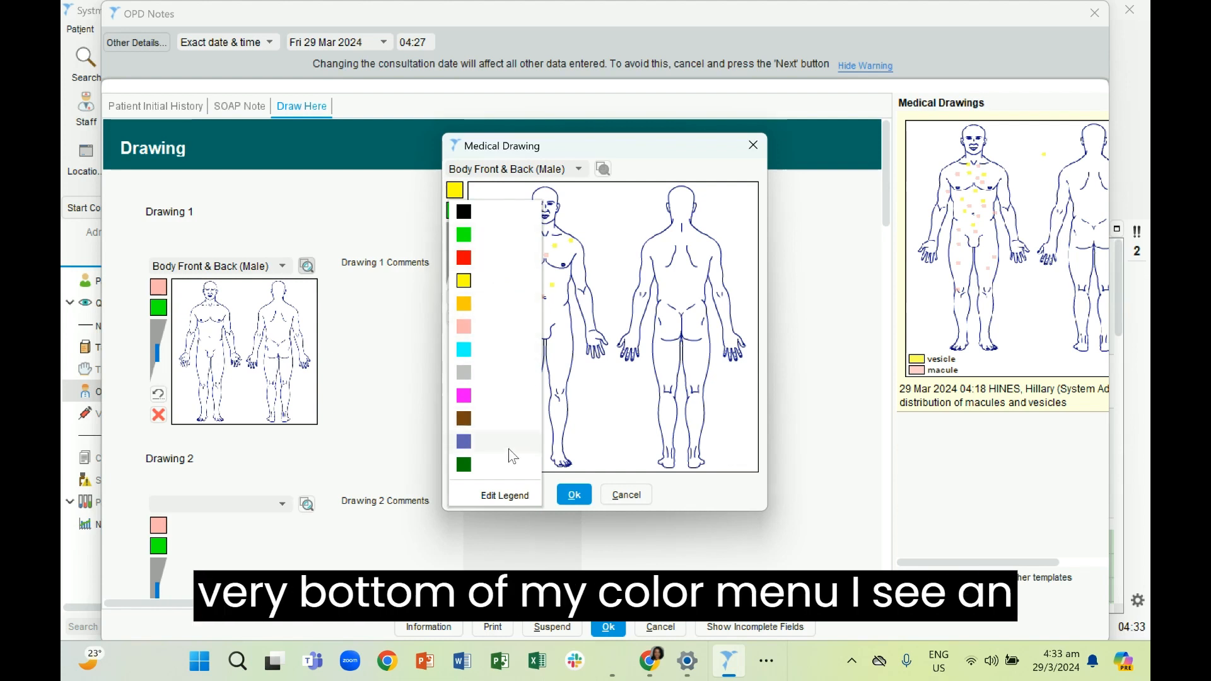
click(516, 500)
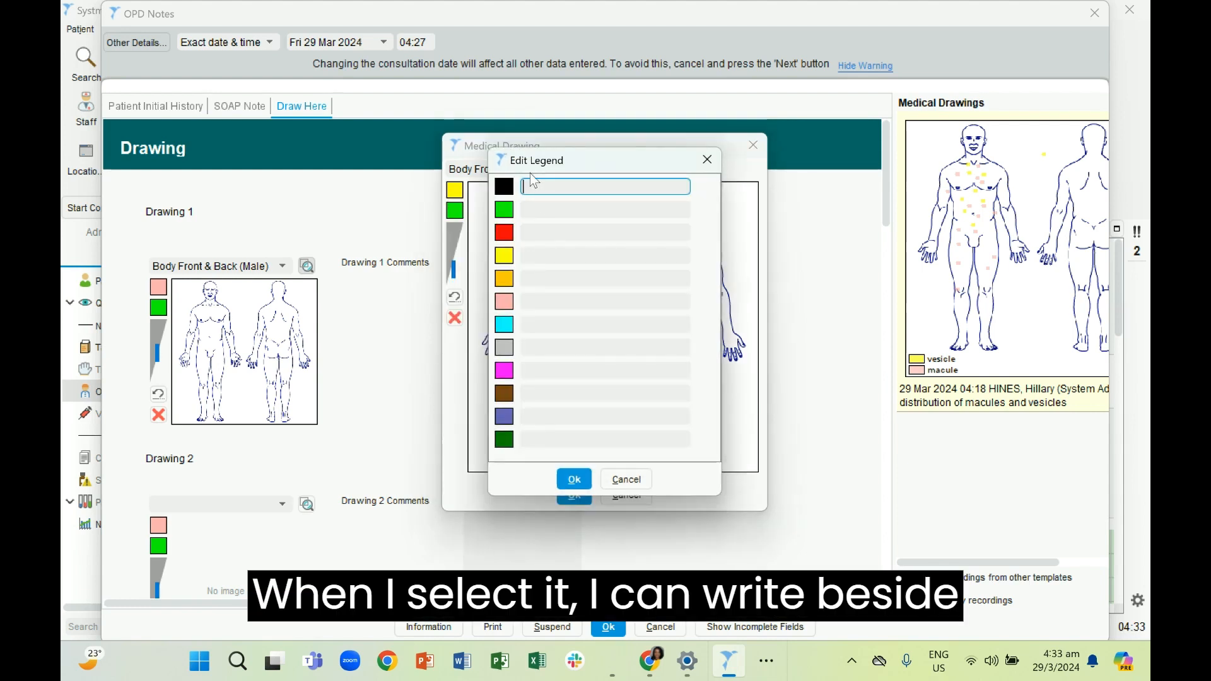
click(536, 296)
text(v)
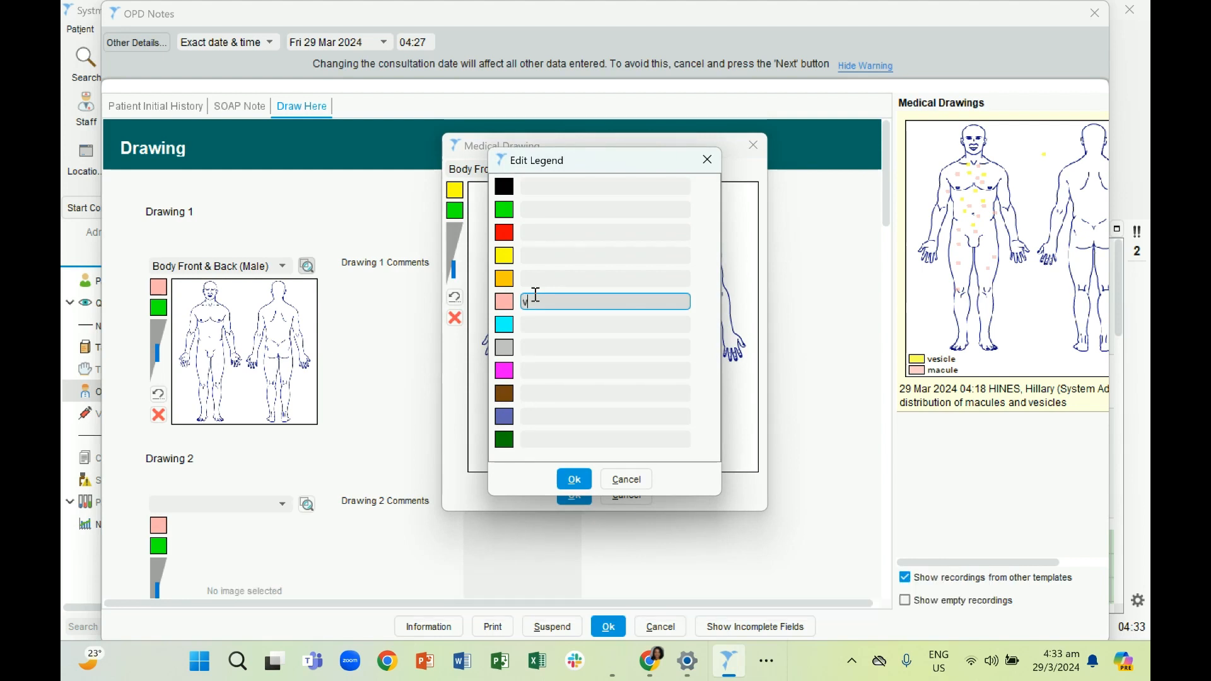
text(e)
key(BackSpace)
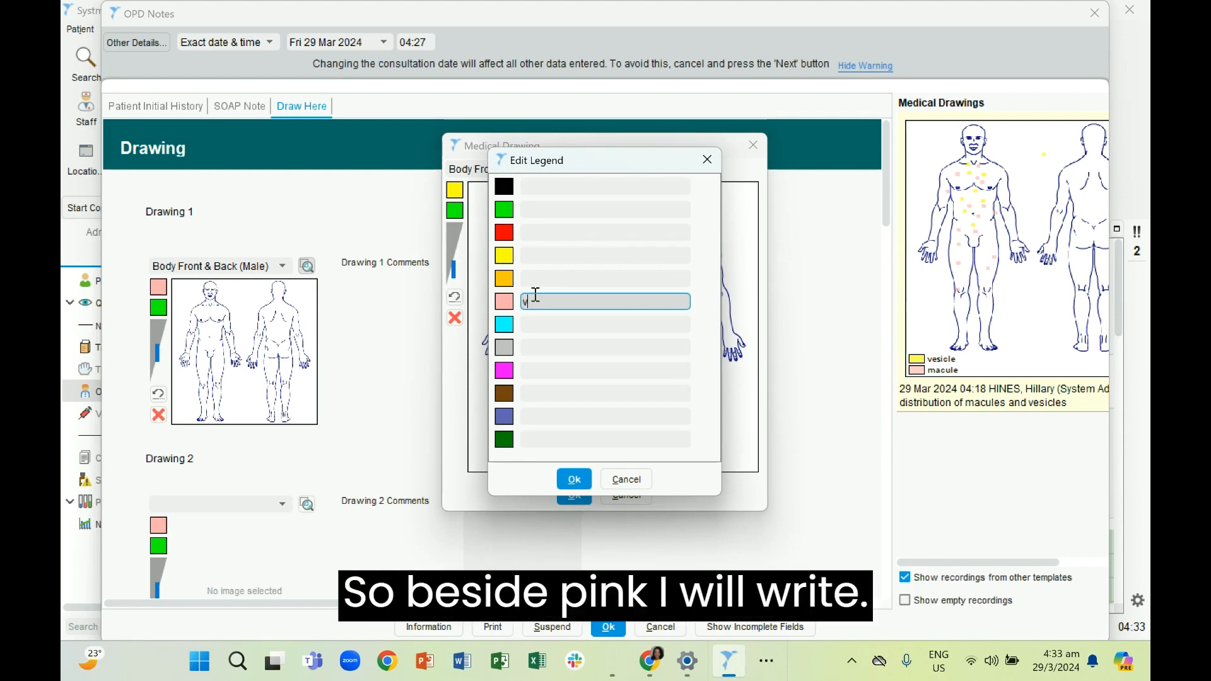
key(BackSpace)
text(ma)
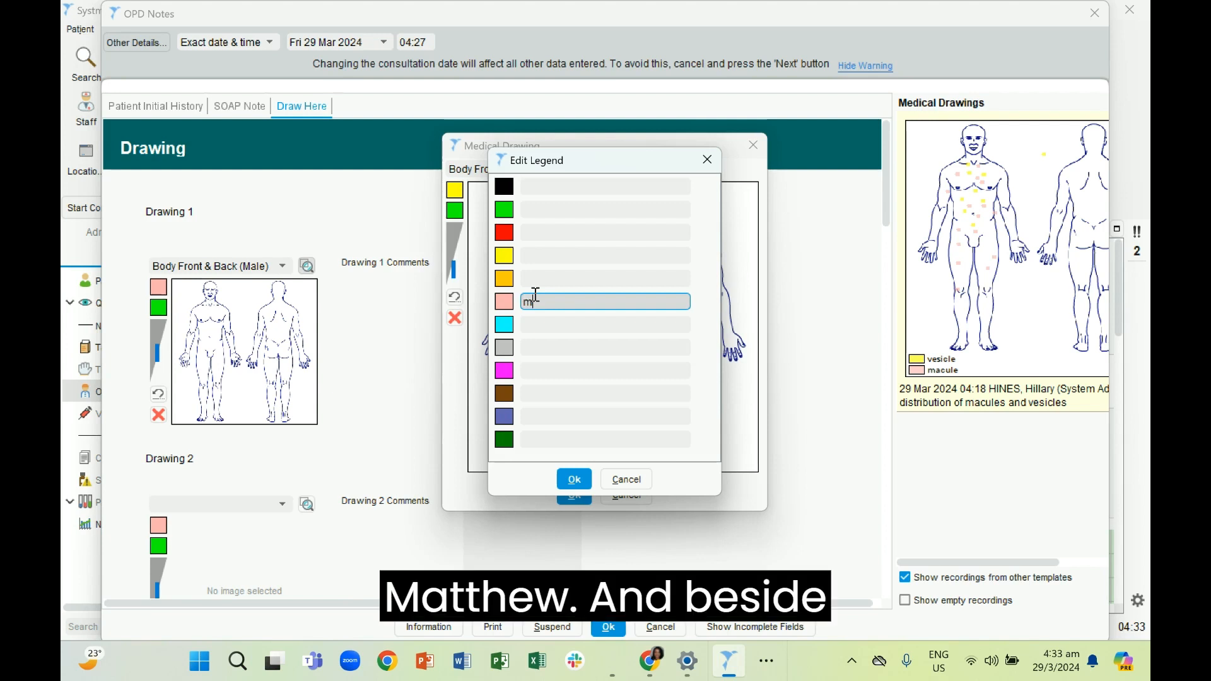
text(cule)
Label yellow as "vesicle" in the legend and accept the legend changes.
click(543, 255)
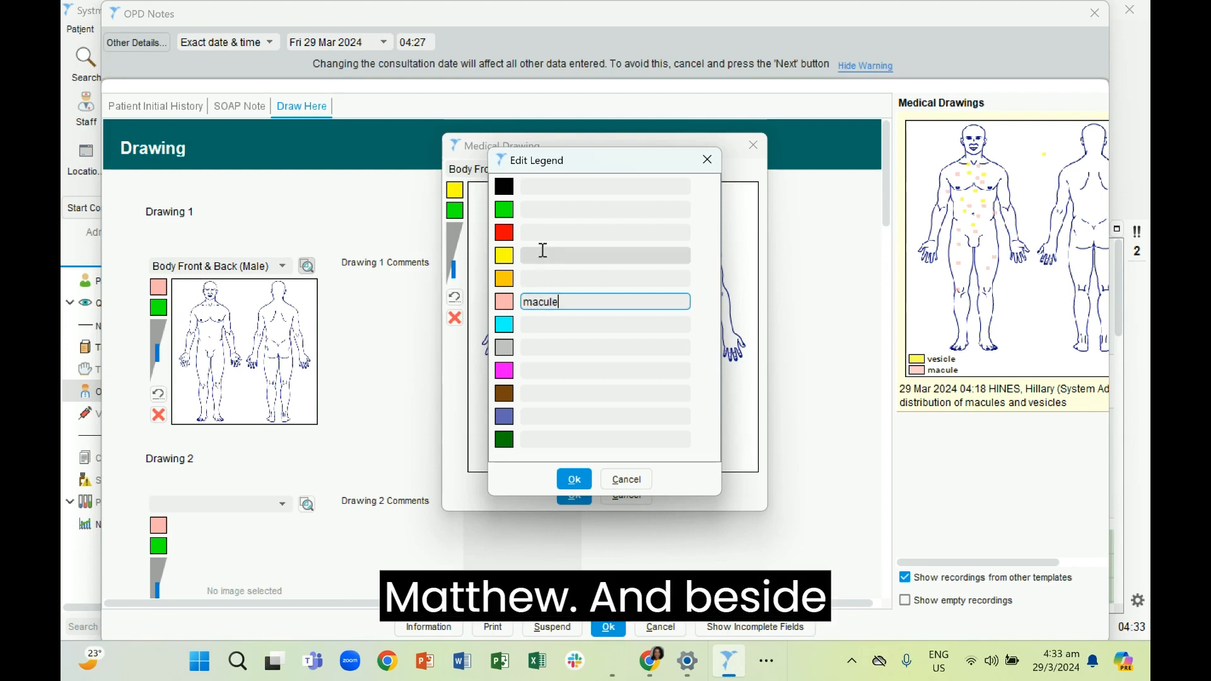
text(vesicul)
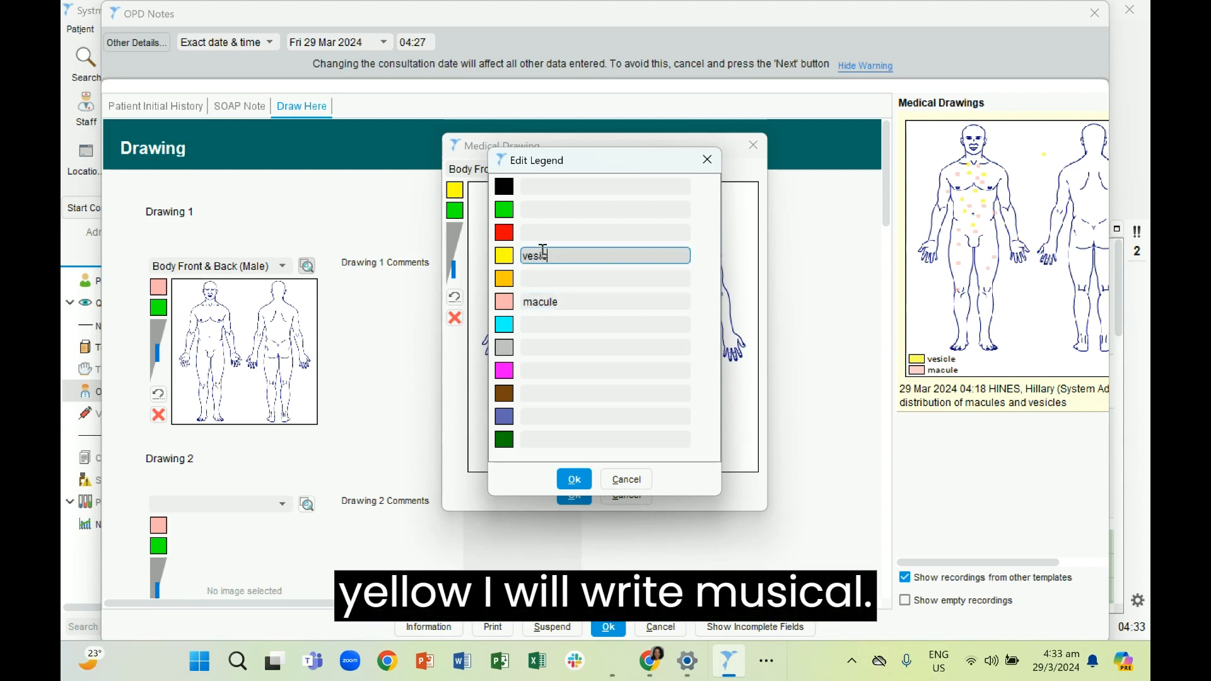
key(BackSpace)
key(BackSpace)
text(le)
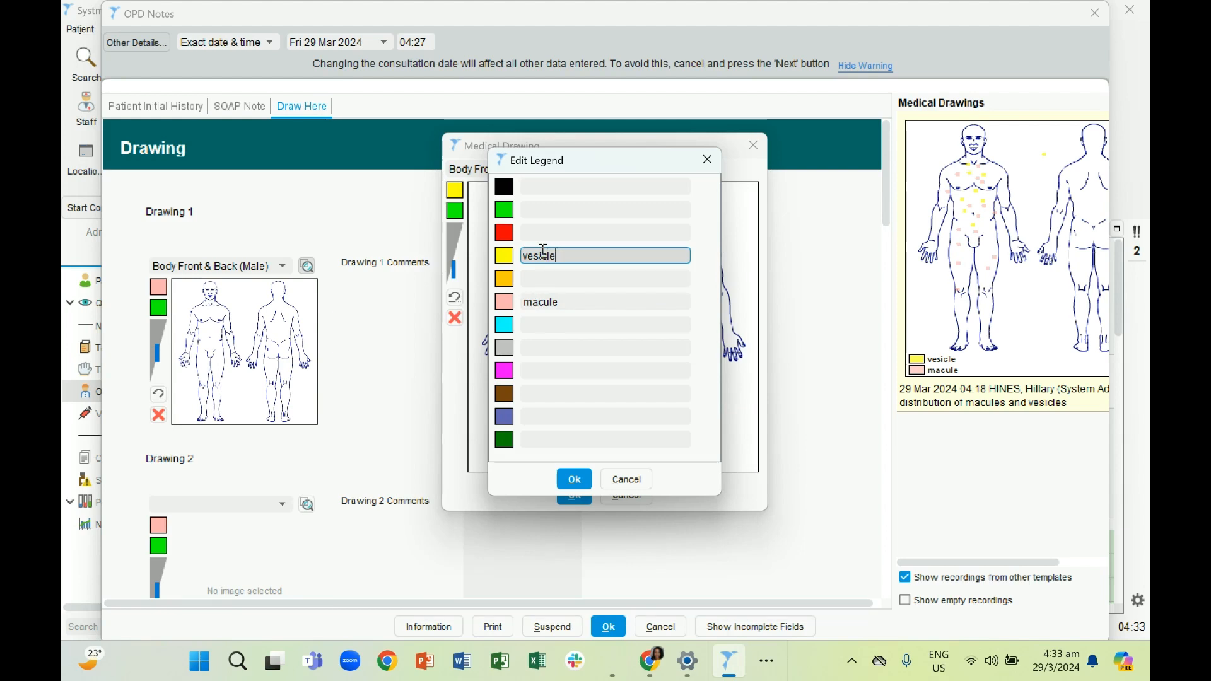
click(574, 480)
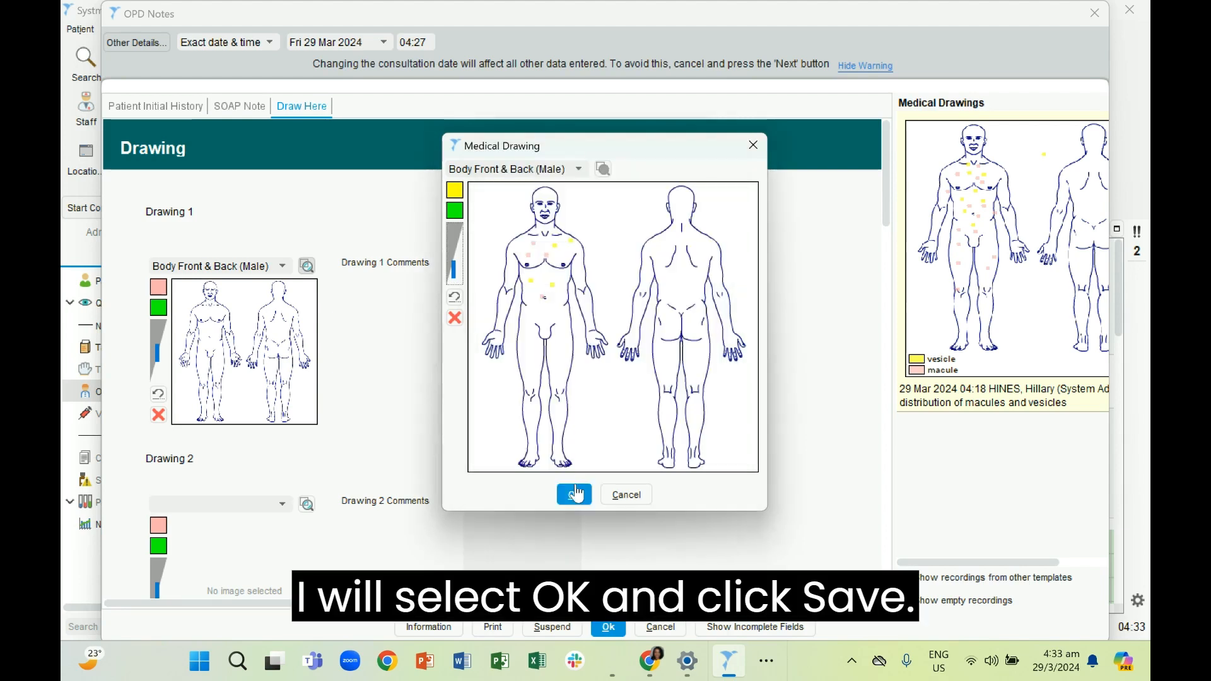
Accept the medical drawing and the OPD notes, and save the patient record.
click(575, 494)
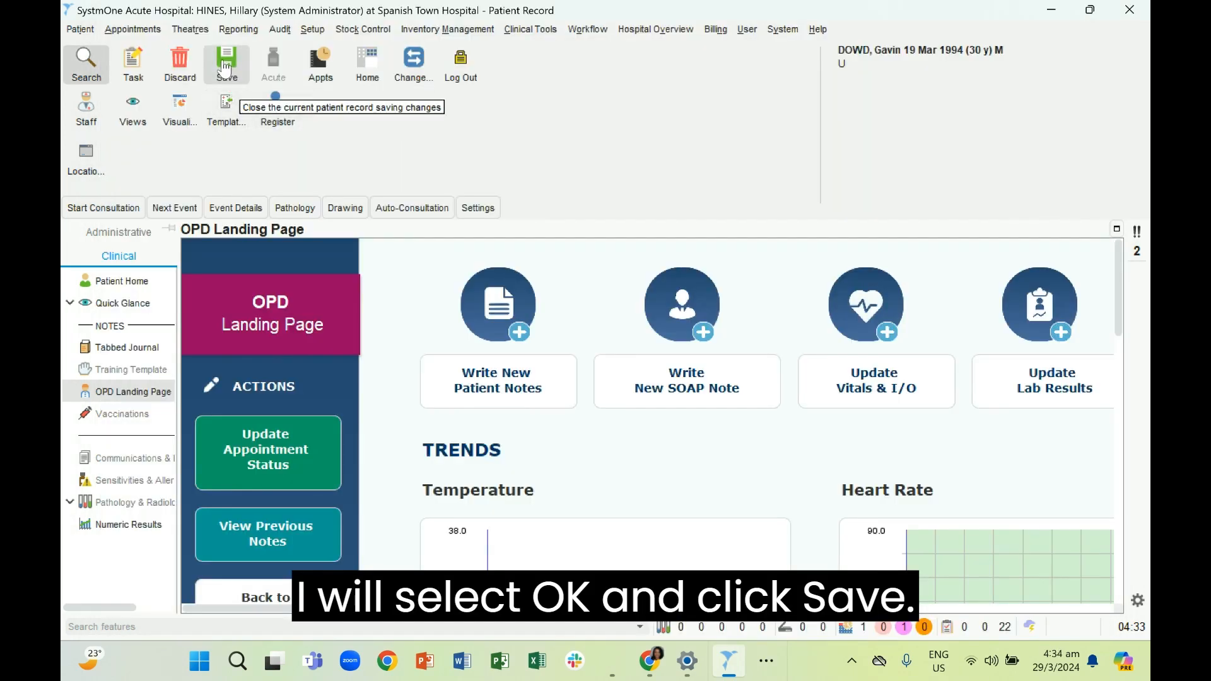
click(224, 61)
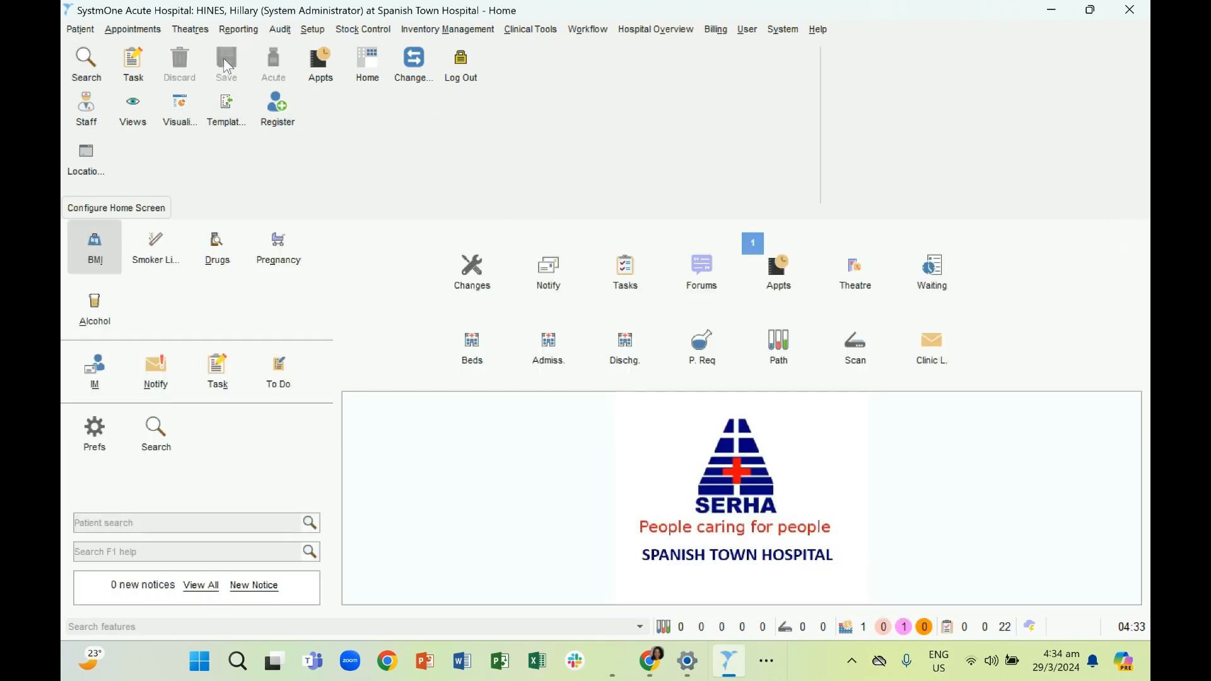